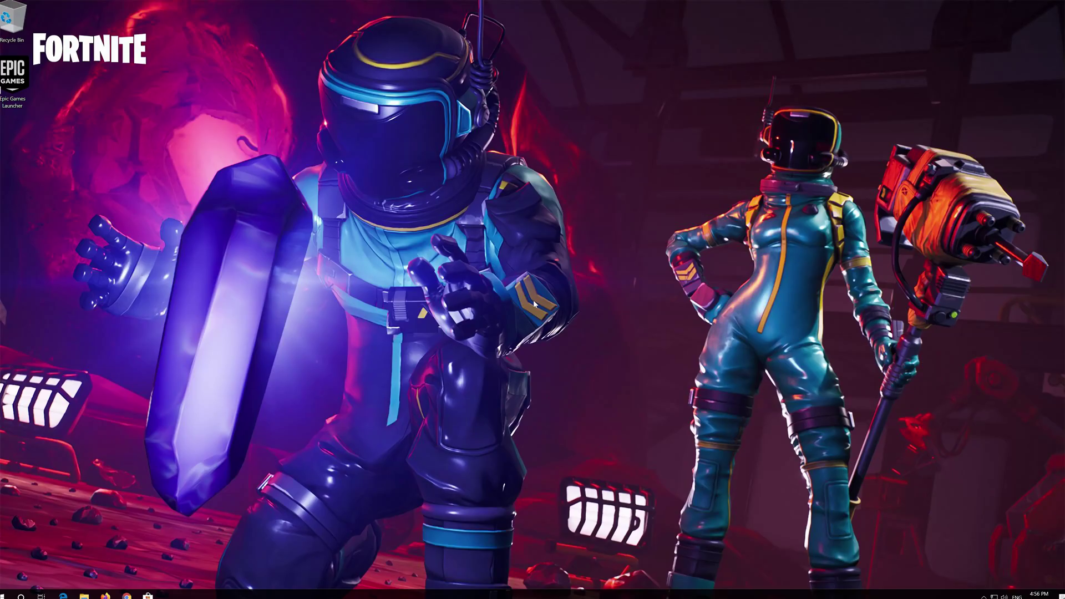
- Find 'device manager' in Windows search, open it, and move its window to the screen centre
{"action": "key", "text": "super"}
{"action": "key", "text": "super"}
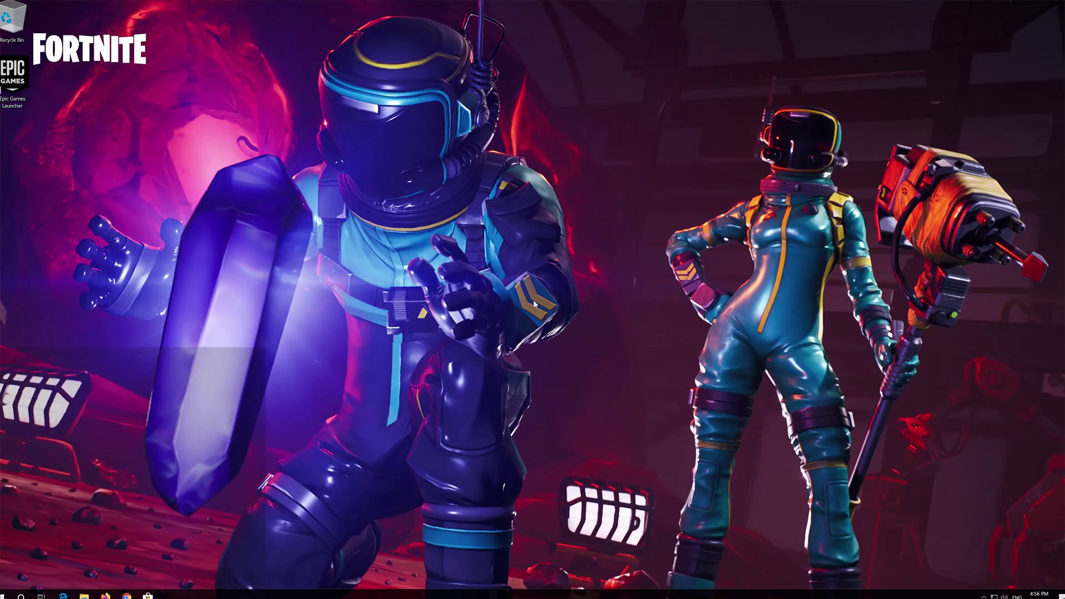
{"action": "key", "text": "super"}
{"action": "type", "text": "device manager"}
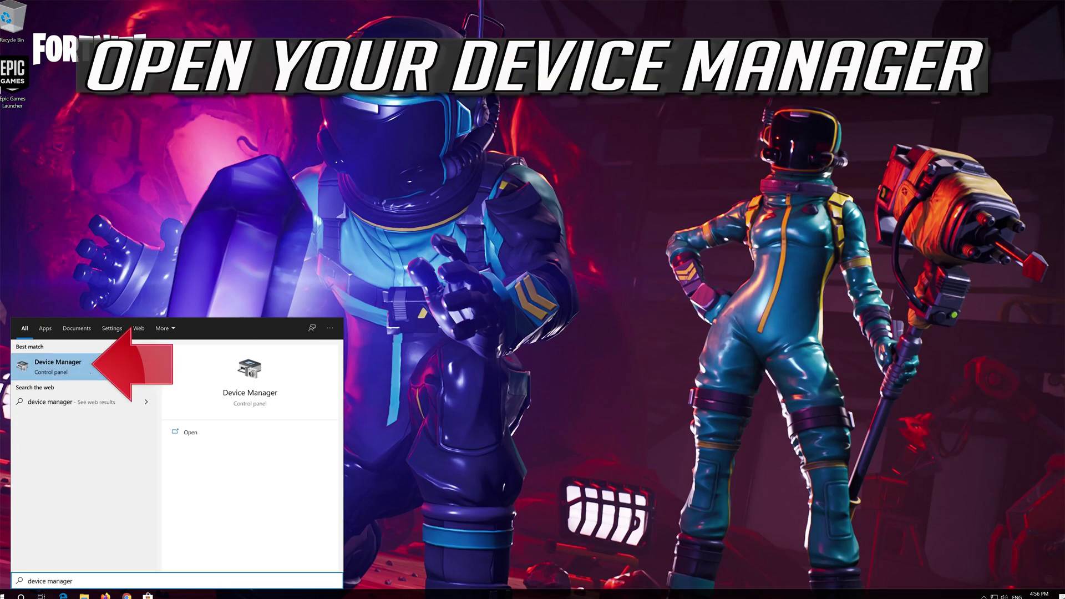
{"action": "left_click", "coordinate": [92, 369]}
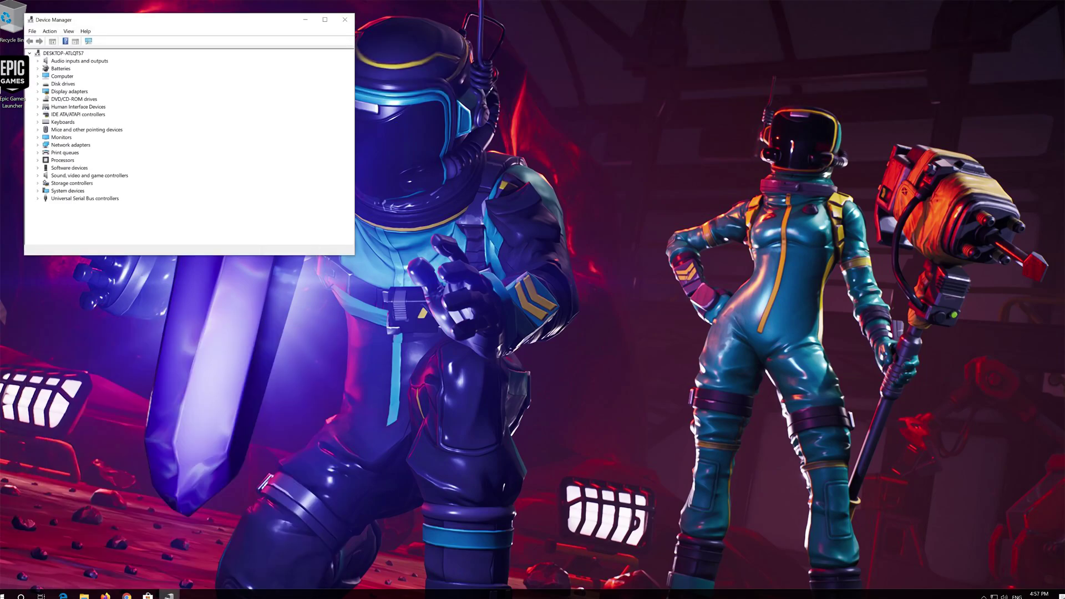
{"action": "left_click_drag", "start_coordinate": [191, 20], "coordinate": [514, 141]}
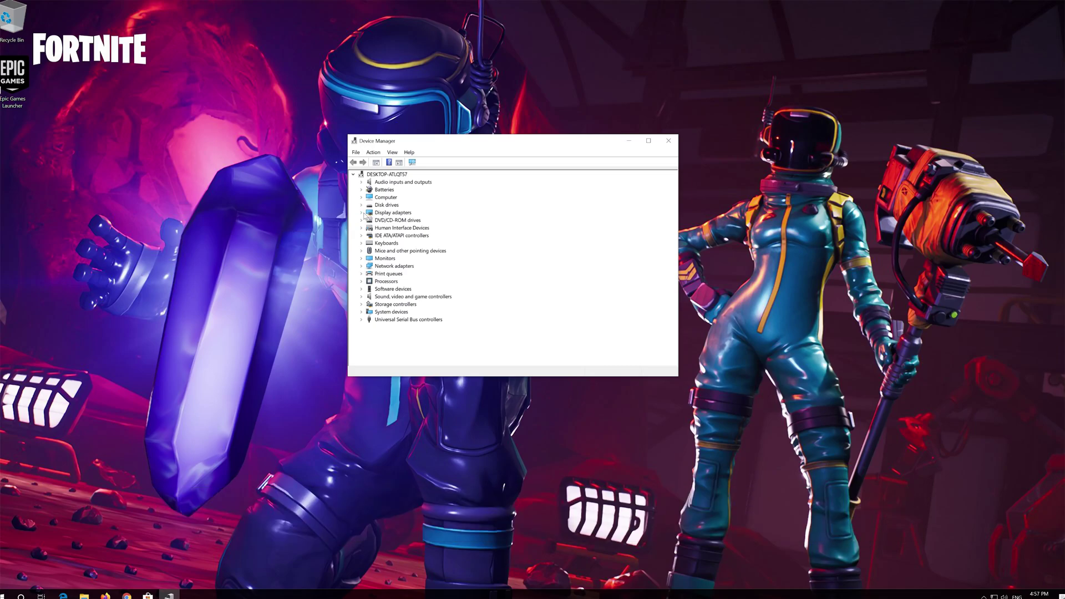
- Open the VirtualBox Graphics Adapter for Windows 8+ properties under Display adapters and view its driver details
{"action": "left_click", "coordinate": [362, 213]}
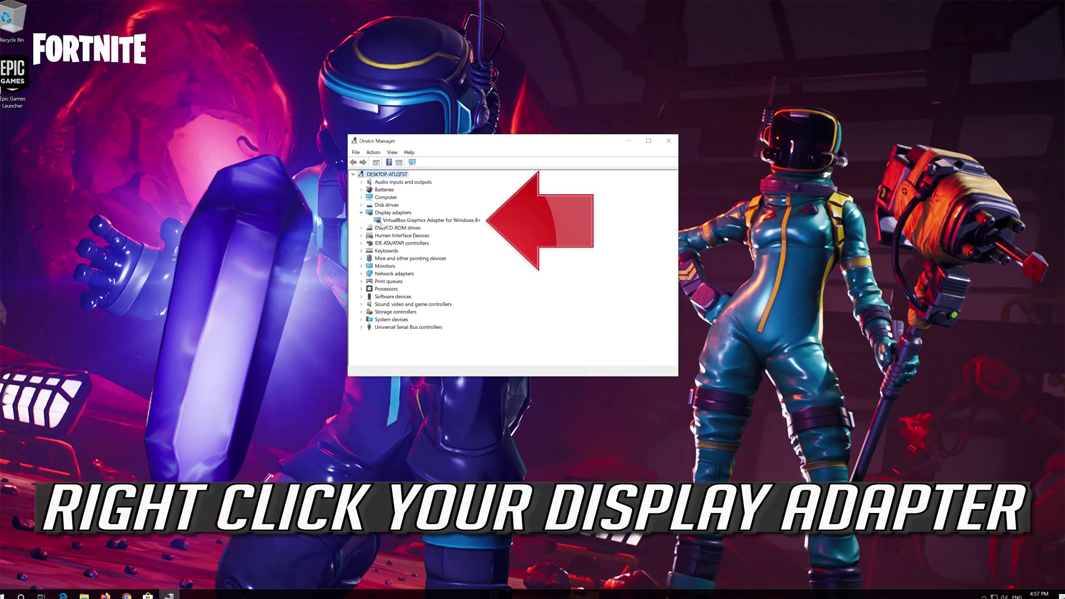
{"action": "left_click", "coordinate": [381, 222]}
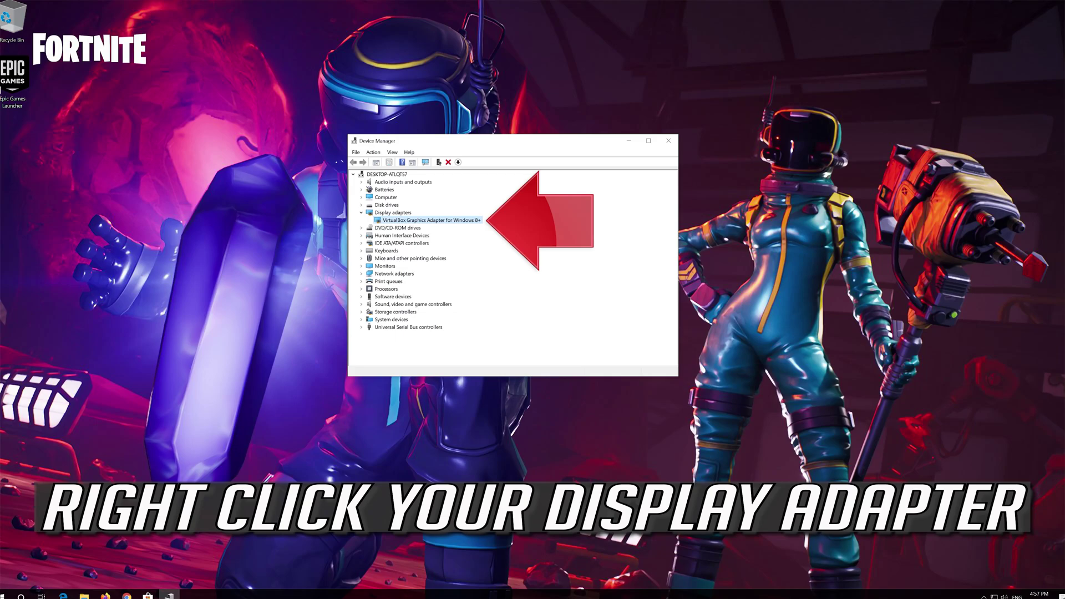
{"action": "right_click", "coordinate": [457, 222]}
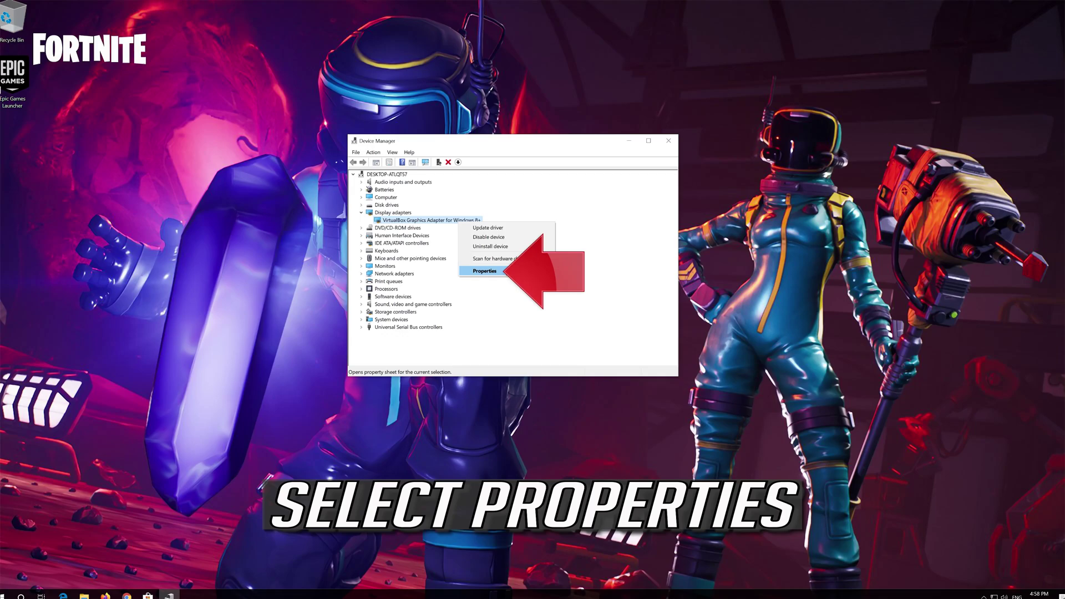
{"action": "left_click", "coordinate": [507, 270]}
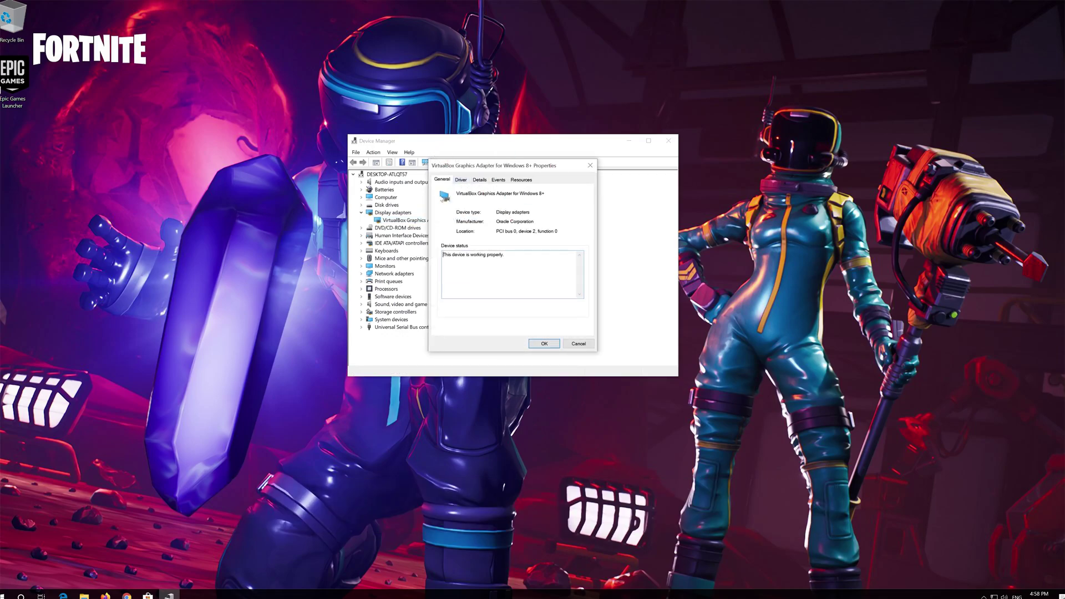
{"action": "left_click", "coordinate": [459, 180]}
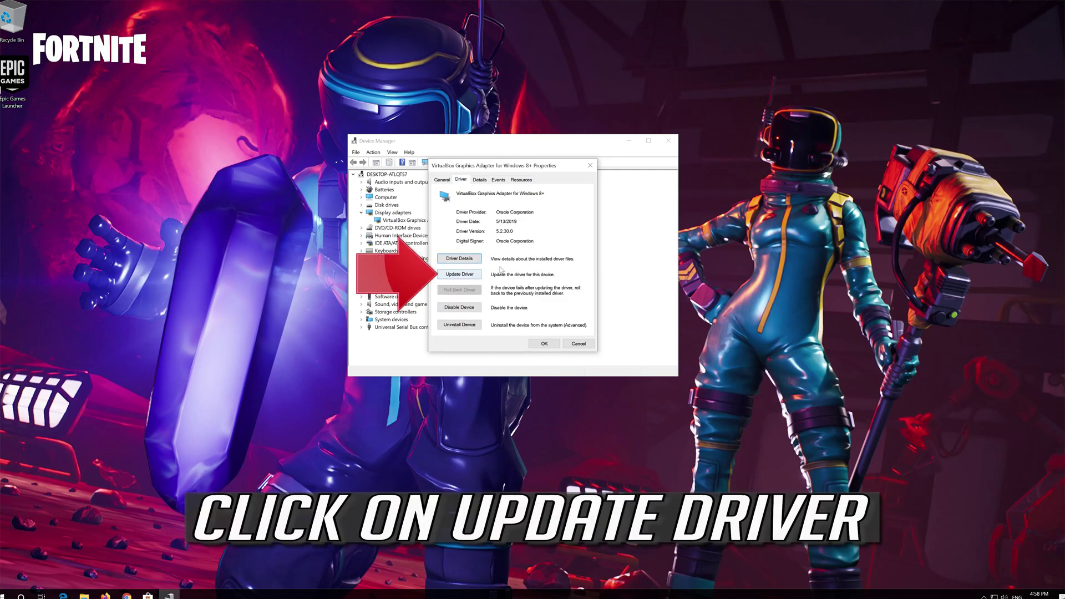
- Search automatically online for a newer adapter driver, then continue to Windows Update for drivers
{"action": "left_click", "coordinate": [463, 275]}
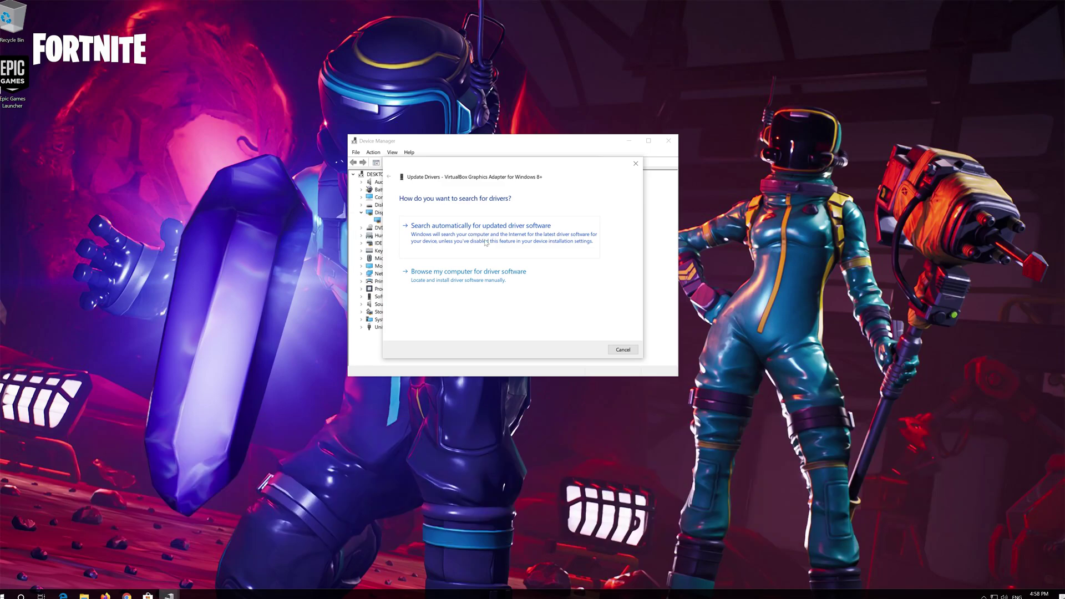
{"action": "left_click", "coordinate": [486, 242]}
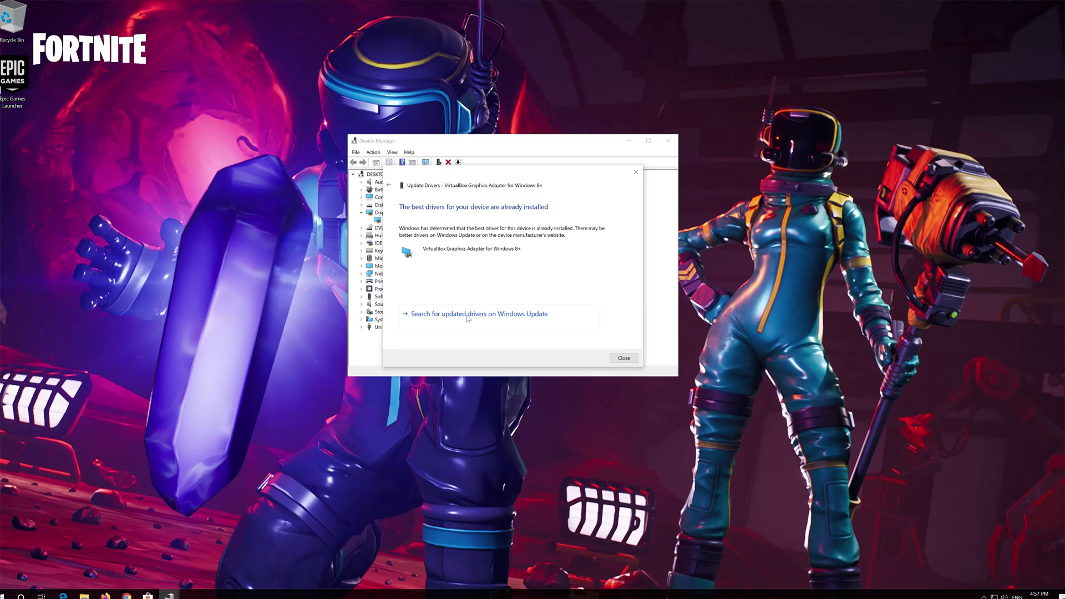
{"action": "left_click", "coordinate": [467, 314]}
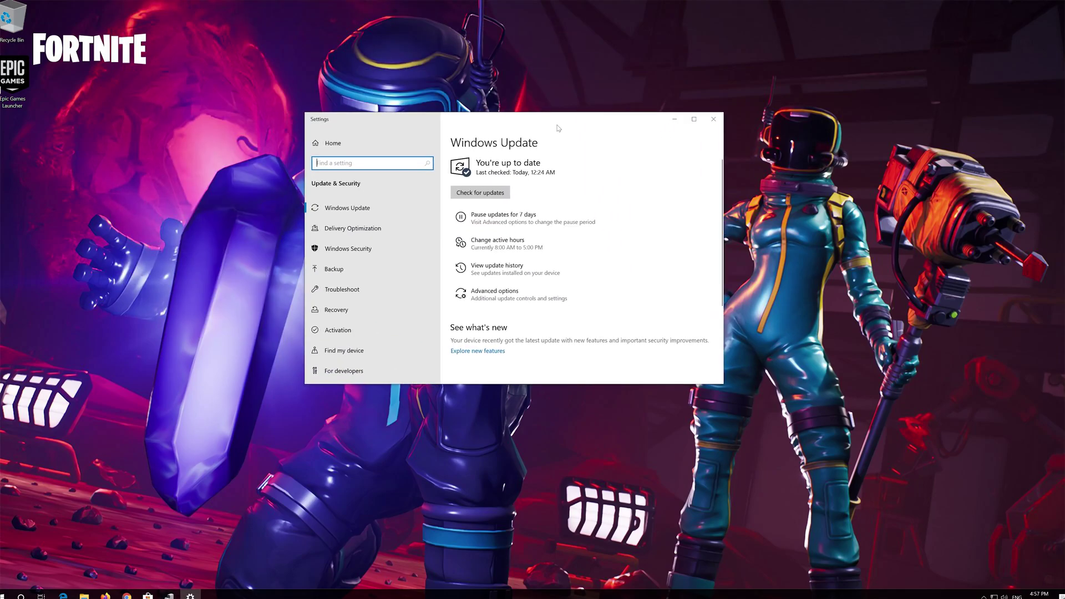
- Start a Windows Update check for new updates and launch Firefox
{"action": "left_click", "coordinate": [489, 192]}
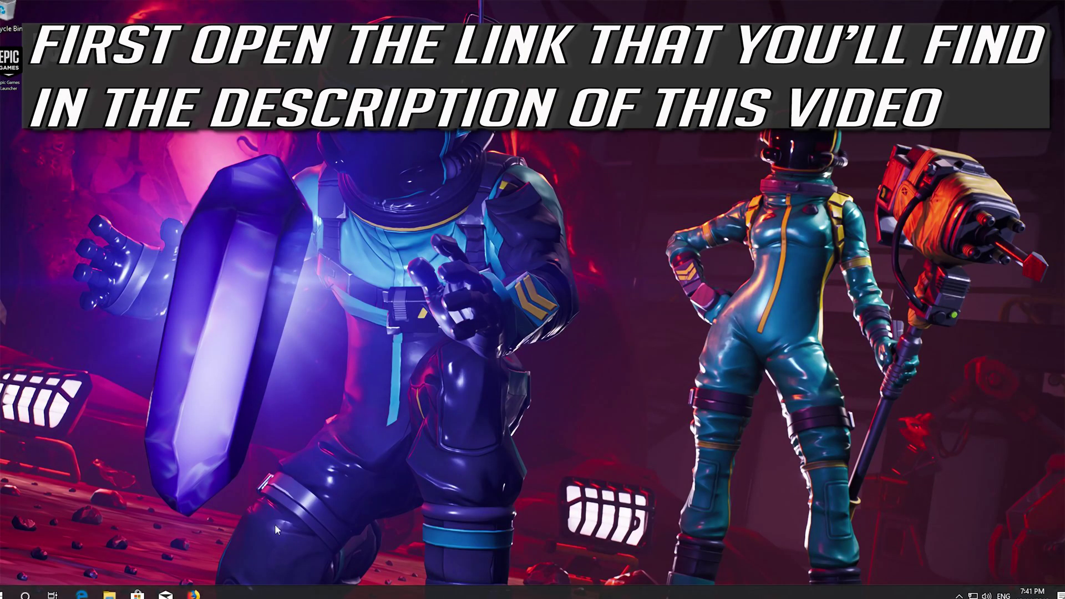
{"action": "left_click", "coordinate": [192, 593]}
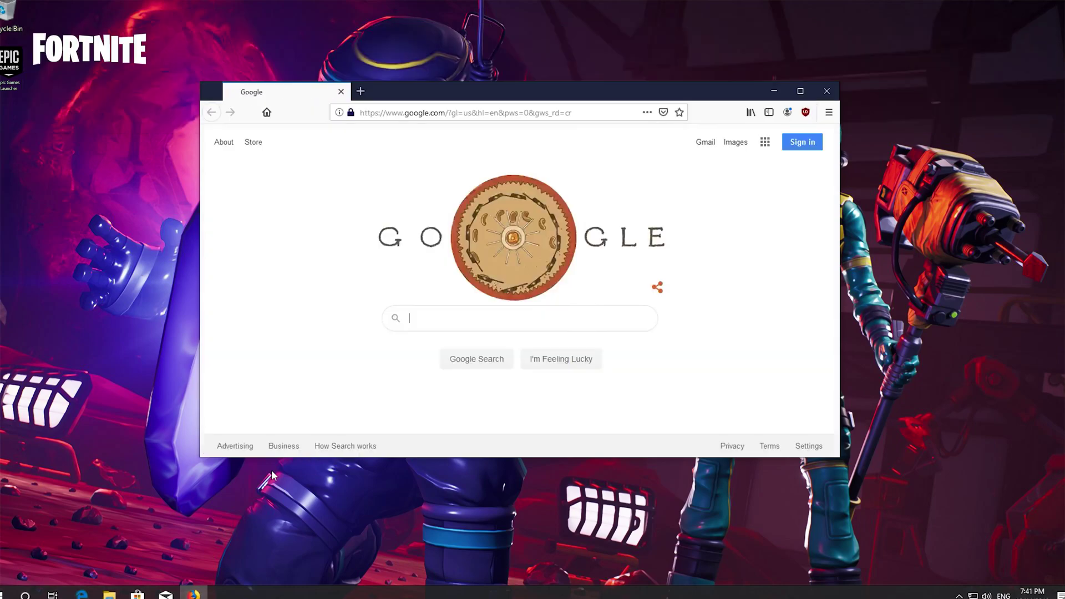
- Load the pasted DirectX SDK link and start downloading dxsdk_aug2006.exe
{"action": "left_click", "coordinate": [452, 113]}
{"action": "right_click", "coordinate": [456, 114]}
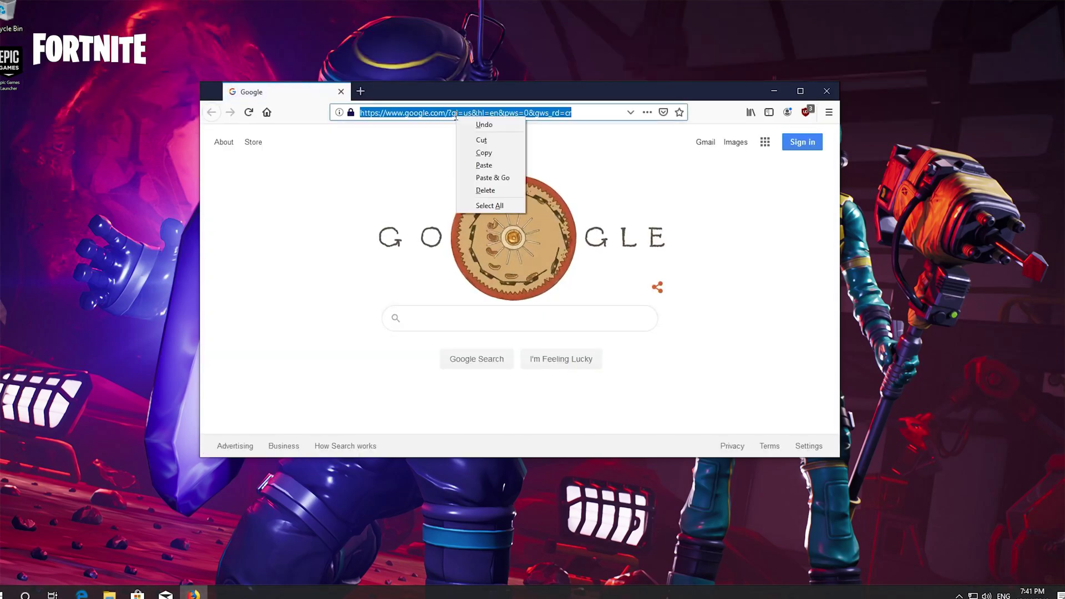
{"action": "left_click", "coordinate": [484, 177]}
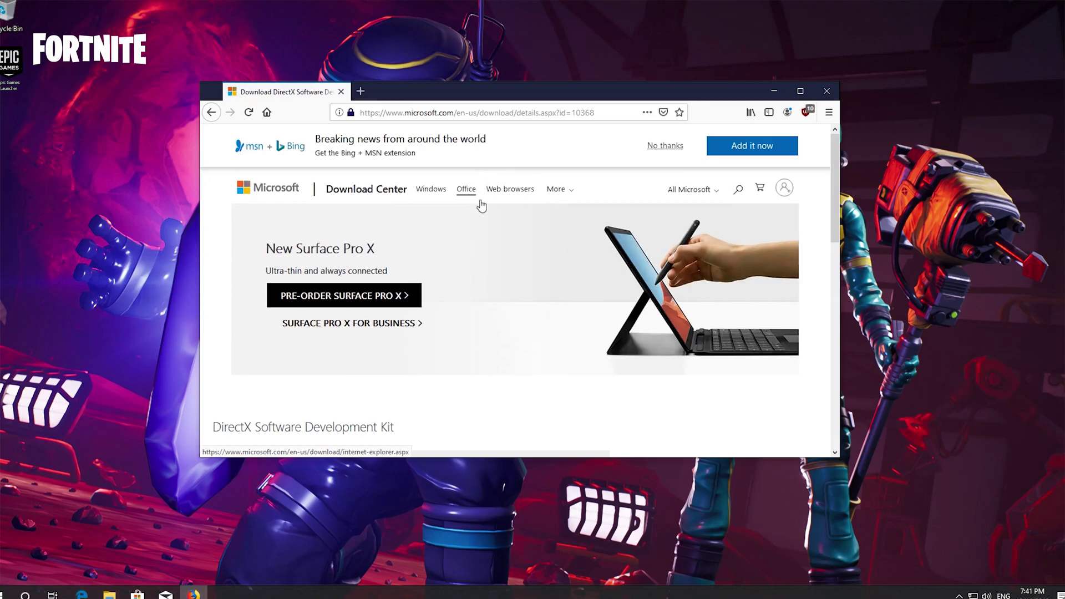
{"action": "scroll", "coordinate": [478, 221], "scroll_direction": "down", "scroll_amount": 5}
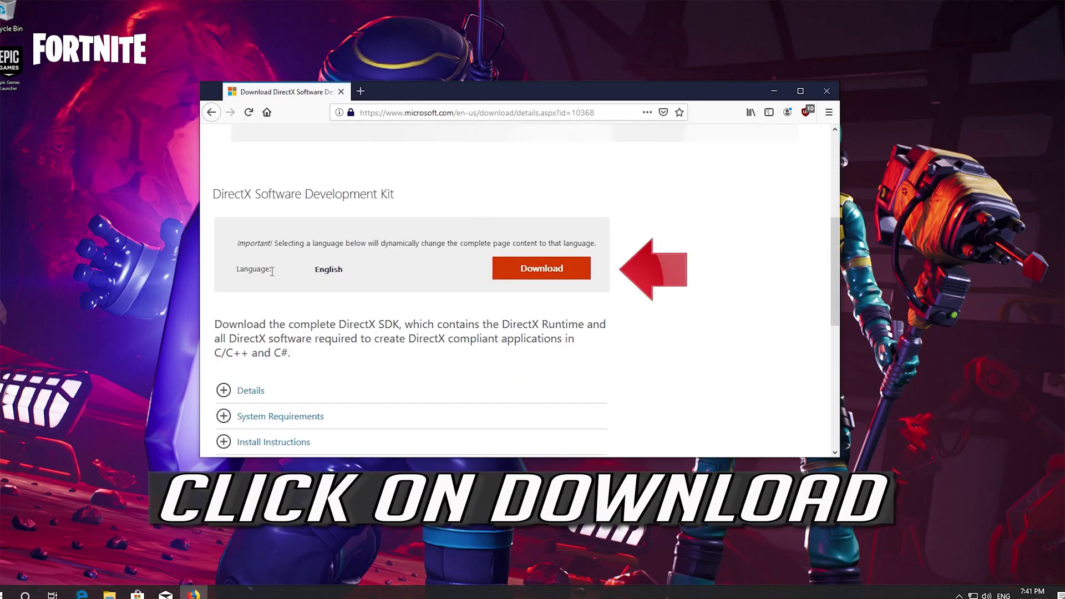
{"action": "left_click", "coordinate": [548, 275]}
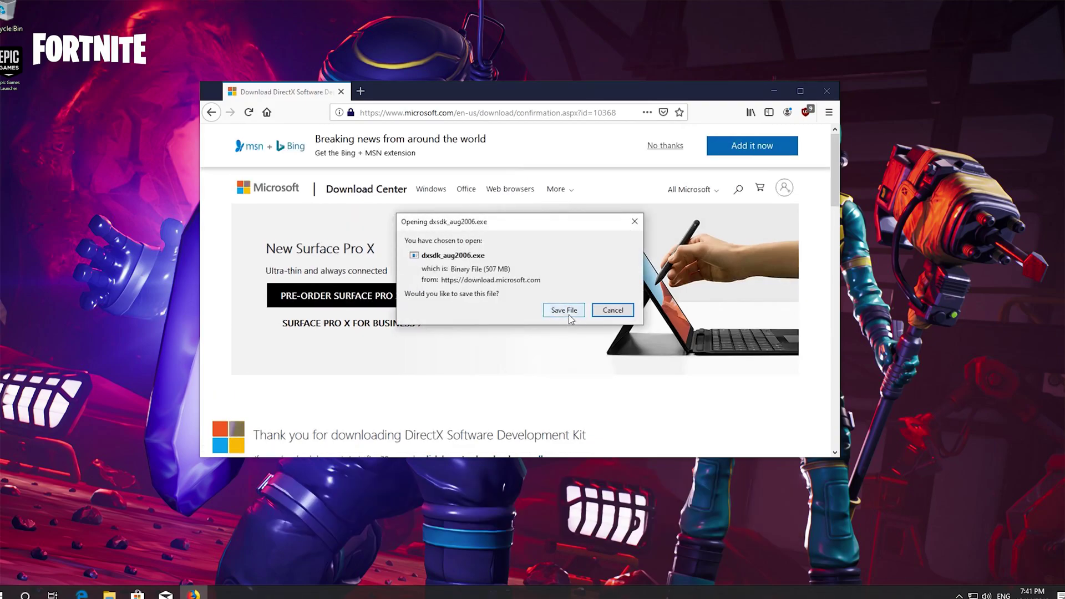
- Save dxsdk_aug2006.exe, wait for the 507 MB download to complete, and close Firefox
{"action": "left_click", "coordinate": [568, 314]}
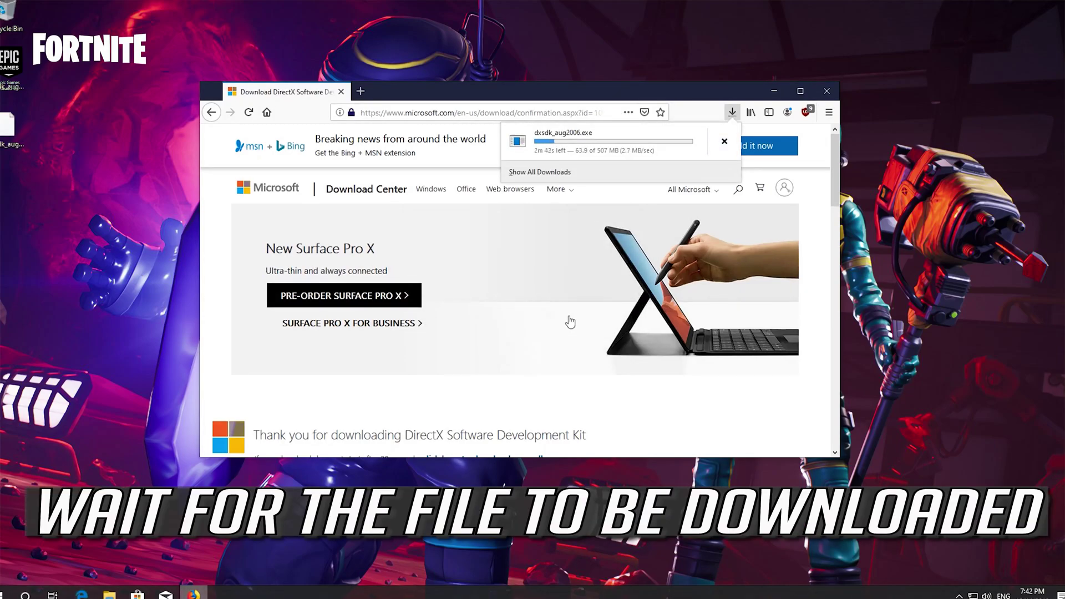
{"action": "left_click_drag", "start_coordinate": [202, 84], "coordinate": [239, 96]}
{"action": "left_click", "coordinate": [731, 125]}
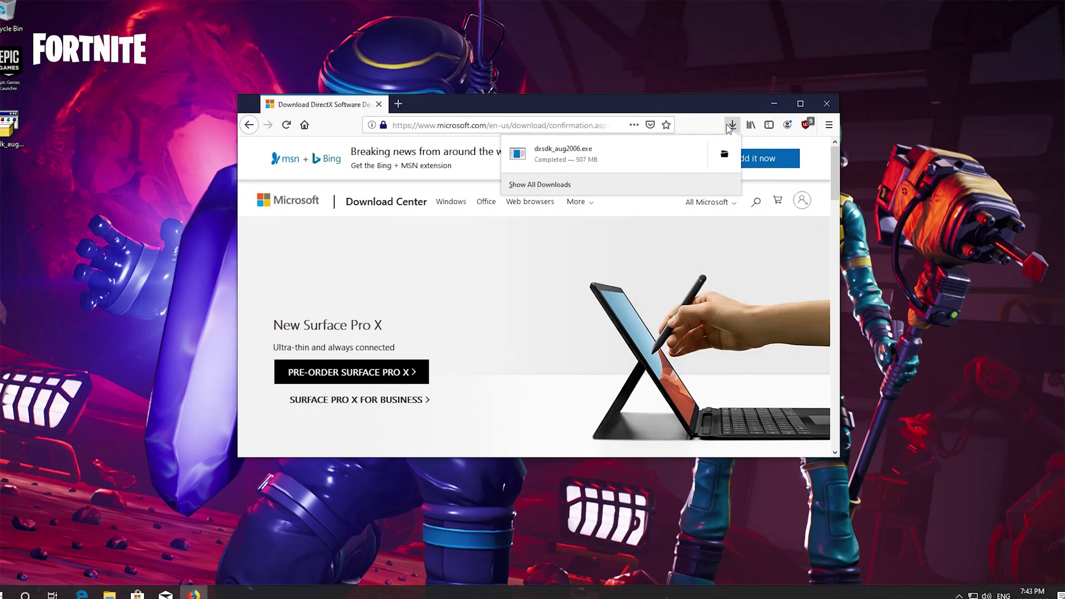
{"action": "left_click", "coordinate": [826, 104]}
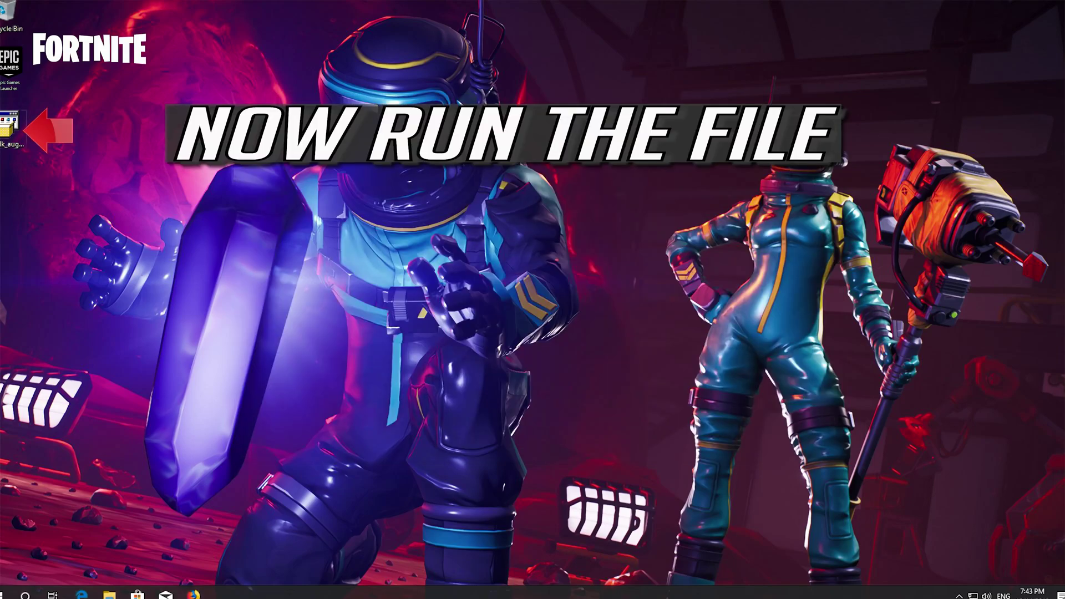
- Run dxsdk_aug2006 from the desktop, accept the August 2006 SDK license, and extract to the temp folder
{"action": "double_click", "coordinate": [9, 135]}
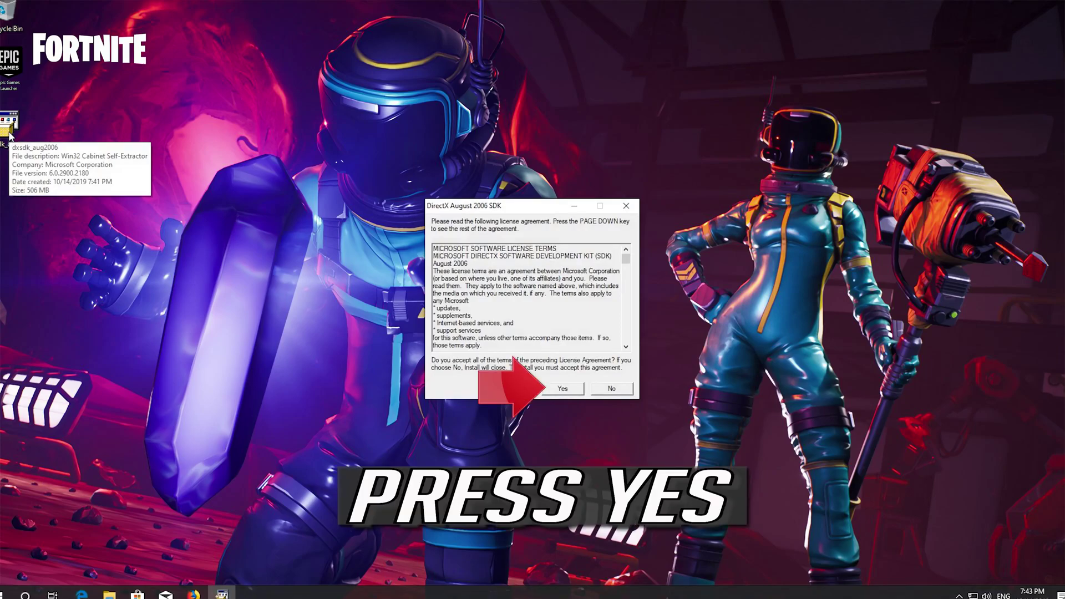
{"action": "left_click", "coordinate": [562, 390]}
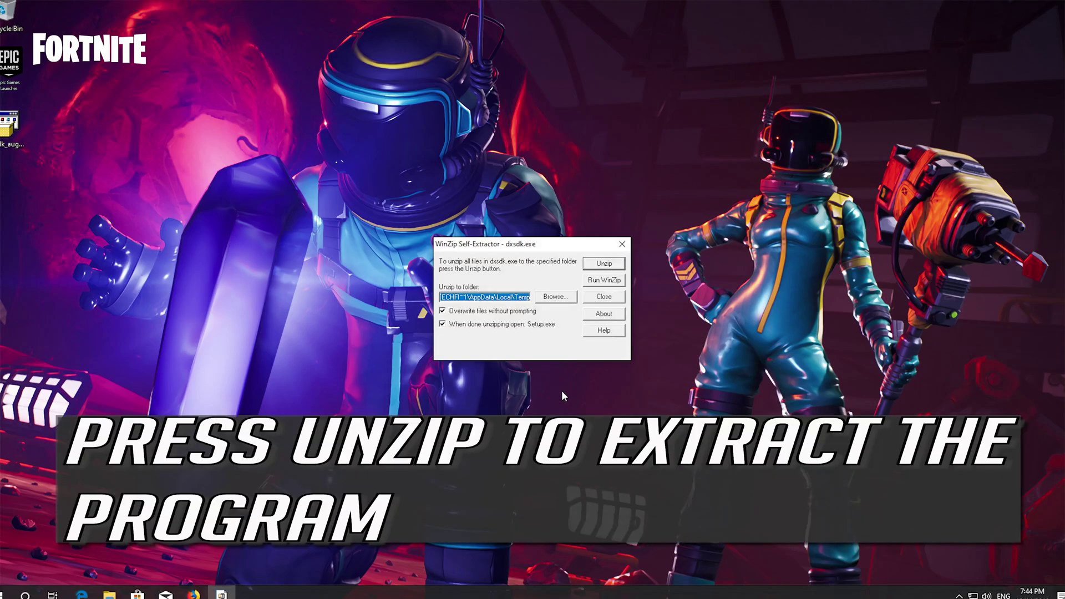
{"action": "left_click", "coordinate": [606, 267]}
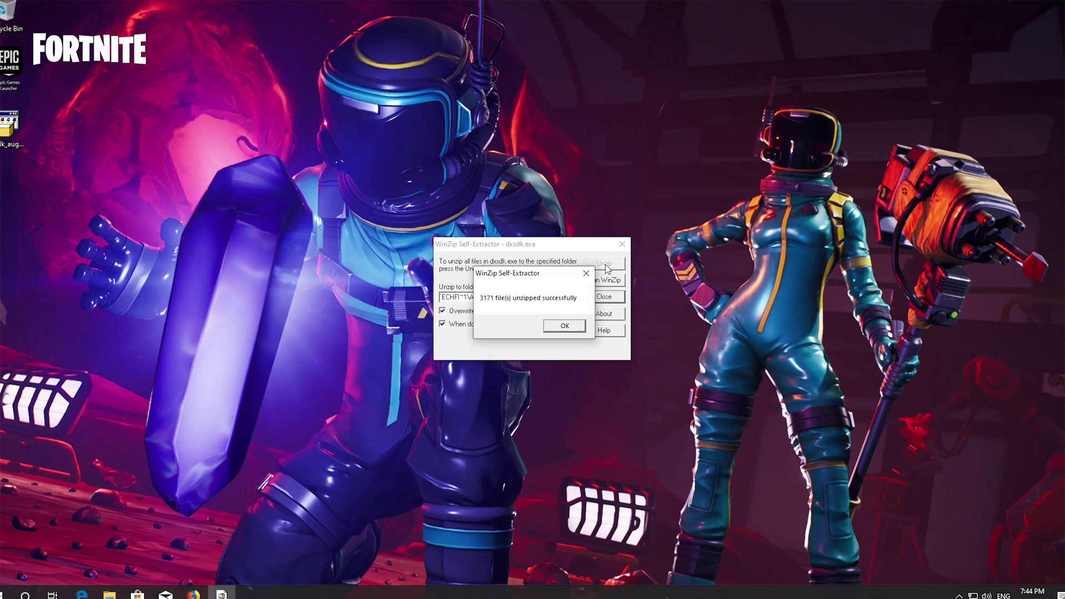
- Dismiss the '3171 file(s) unzipped successfully' message
{"action": "left_click", "coordinate": [569, 328]}
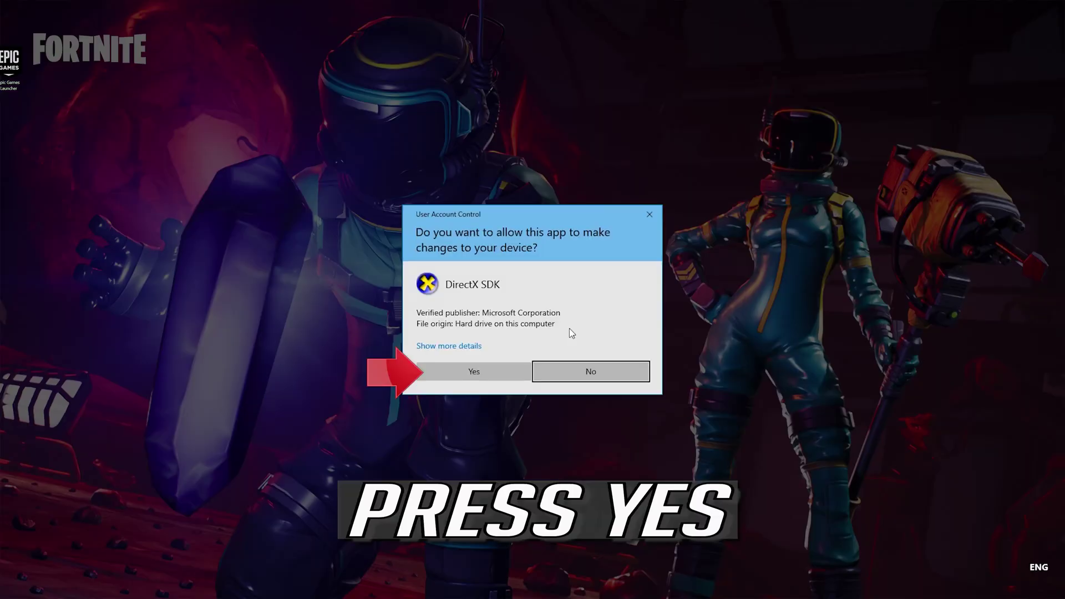
- Allow the DirectX SDK setup, download and install .NET Framework 3.5, and close the success notice
{"action": "left_click", "coordinate": [478, 372]}
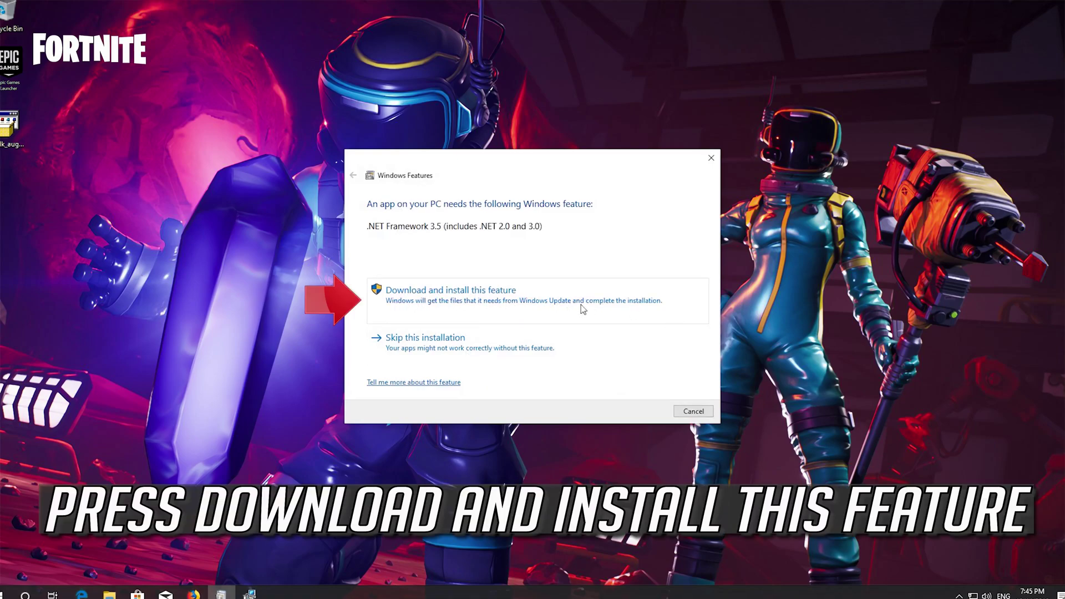
{"action": "left_click", "coordinate": [394, 307]}
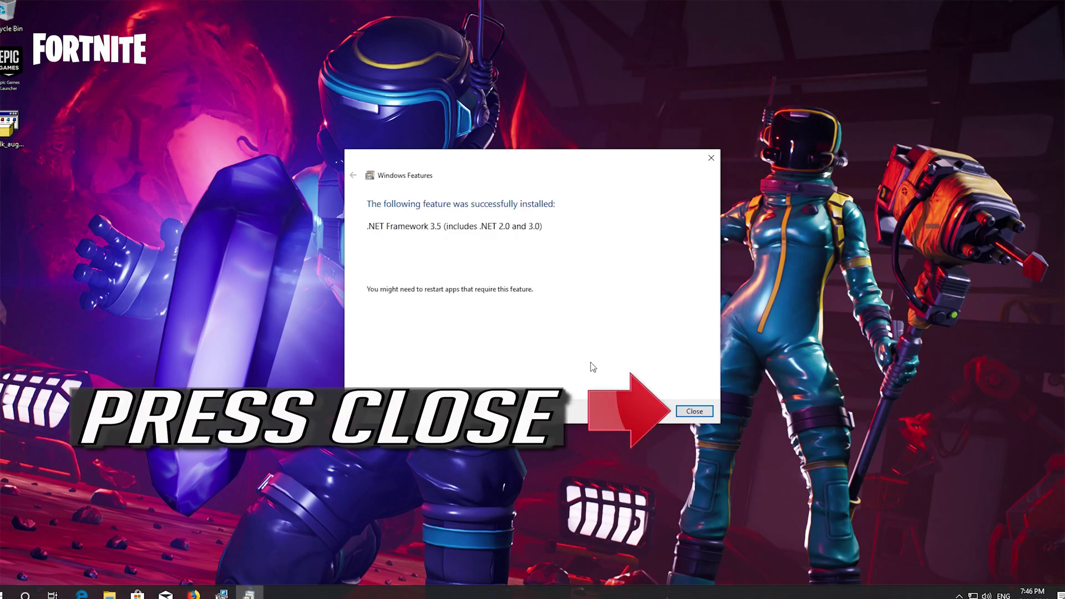
{"action": "left_click", "coordinate": [700, 411]}
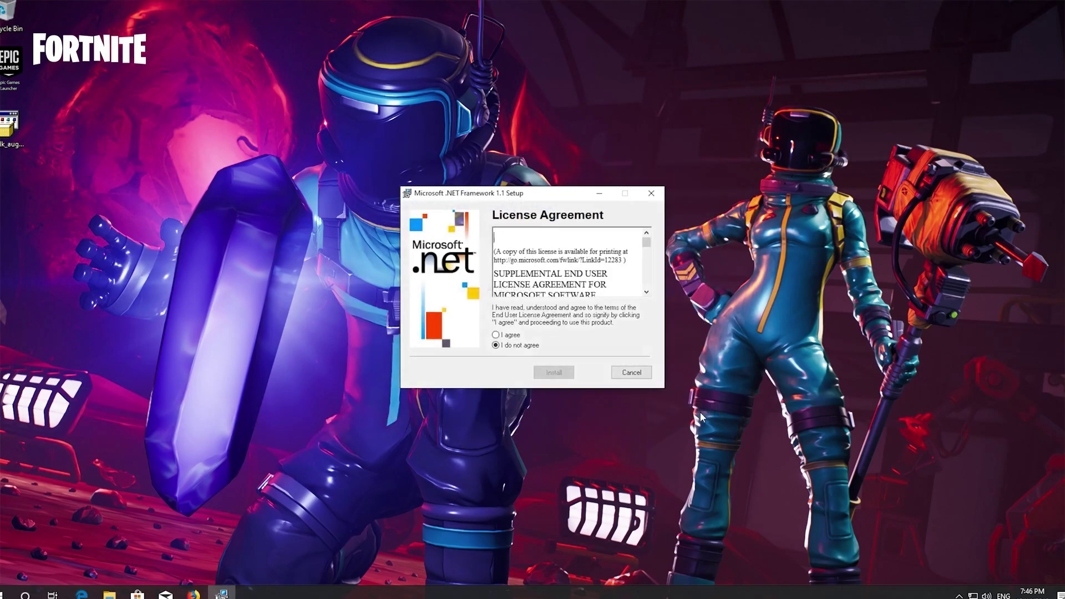
- Agree to the .NET Framework 1.1 license, install it, and close setup once complete
{"action": "left_click", "coordinate": [509, 335]}
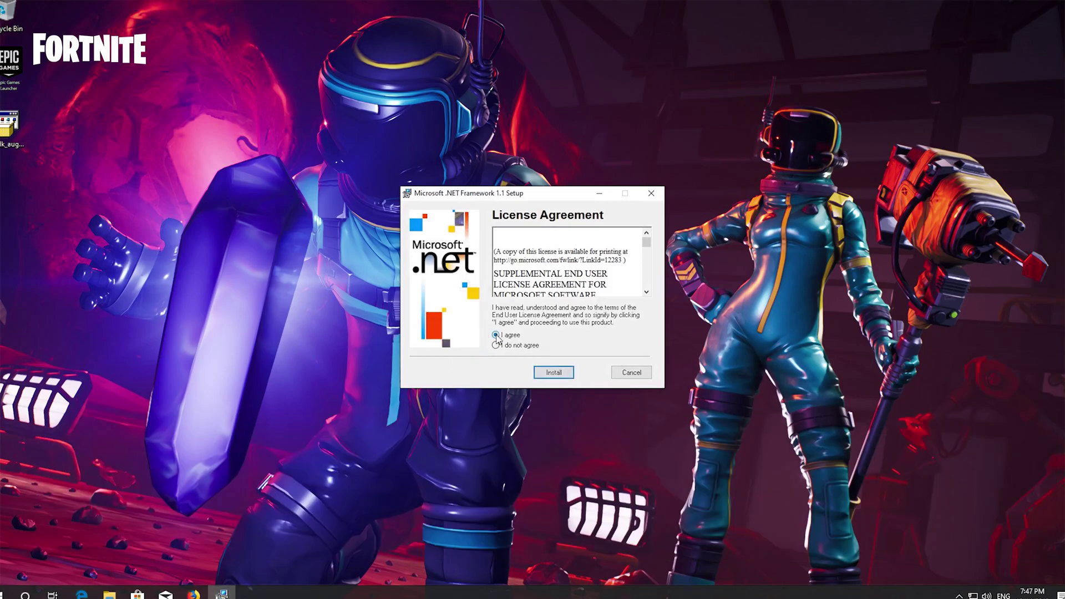
{"action": "left_click", "coordinate": [558, 379]}
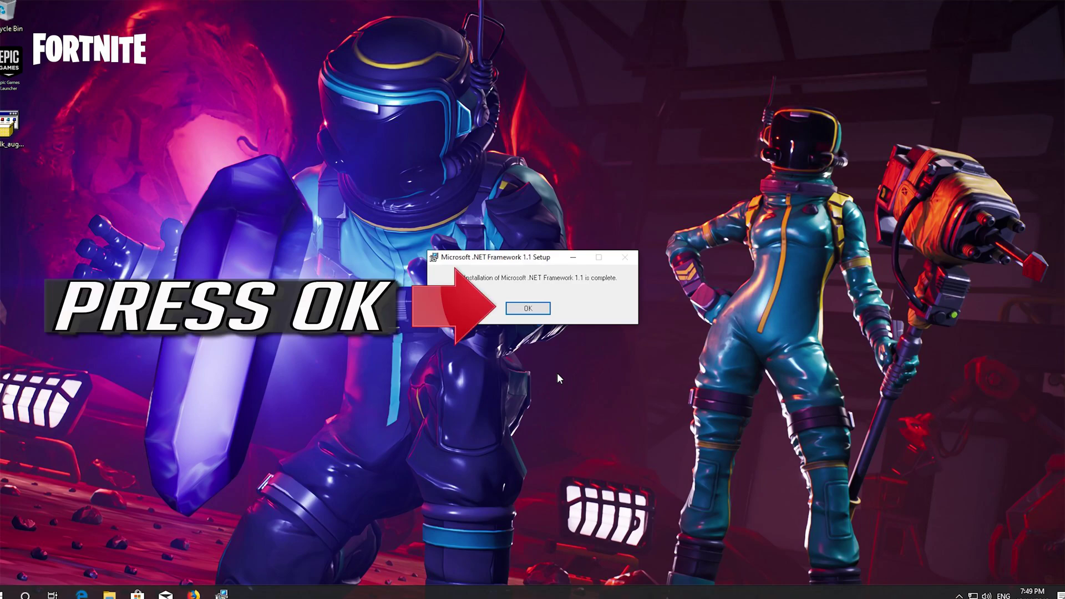
{"action": "left_click", "coordinate": [528, 309]}
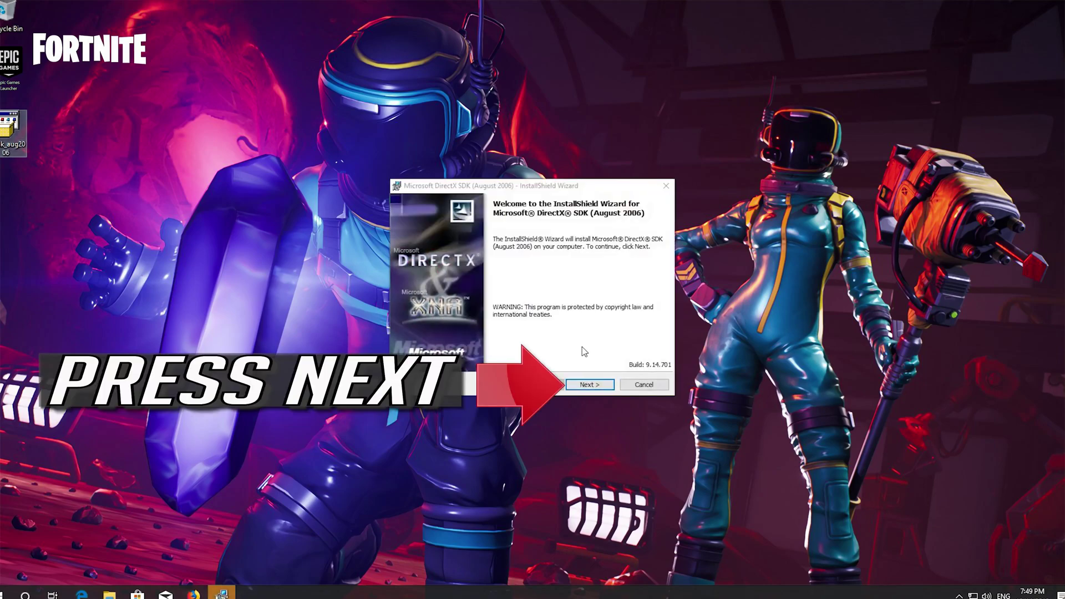
- Accept the DirectX SDK (August 2006) license and start installing it with the default Custom Setup features
{"action": "left_click", "coordinate": [596, 389]}
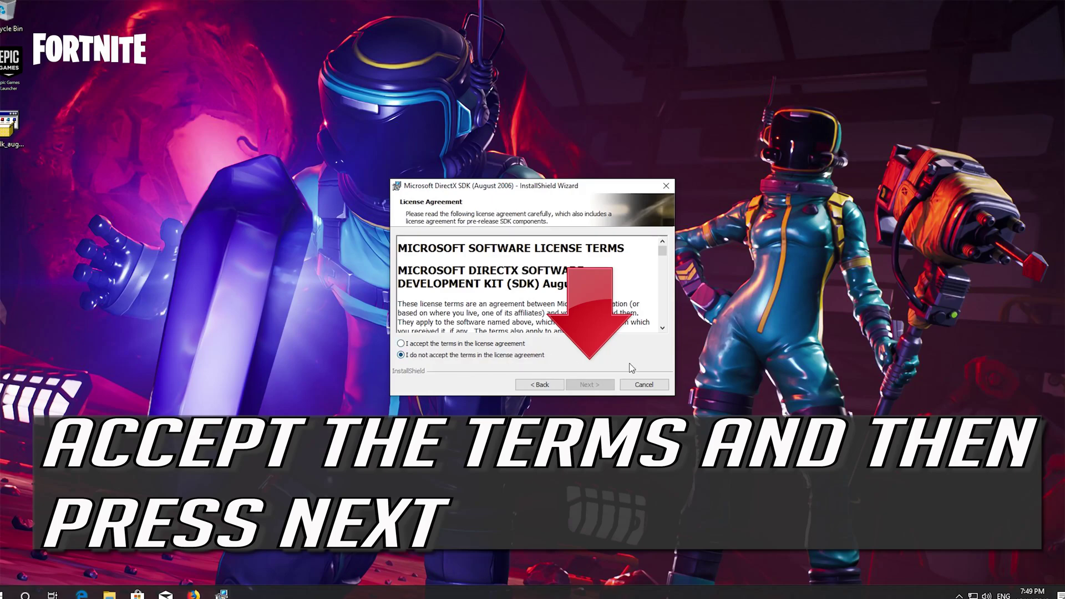
{"action": "left_click", "coordinate": [406, 345]}
{"action": "left_click", "coordinate": [588, 385]}
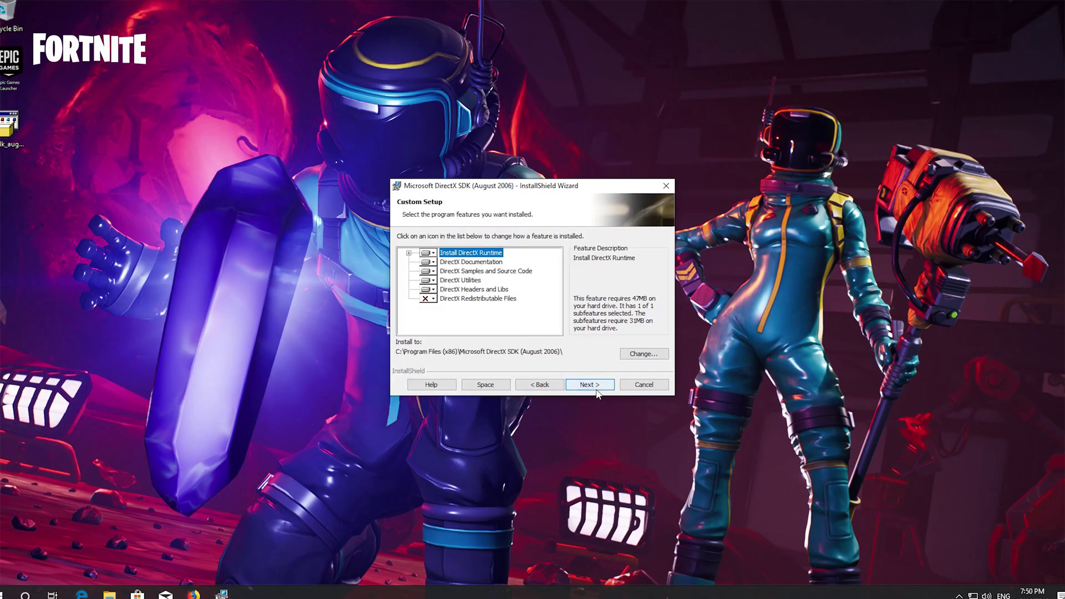
{"action": "left_click", "coordinate": [589, 385]}
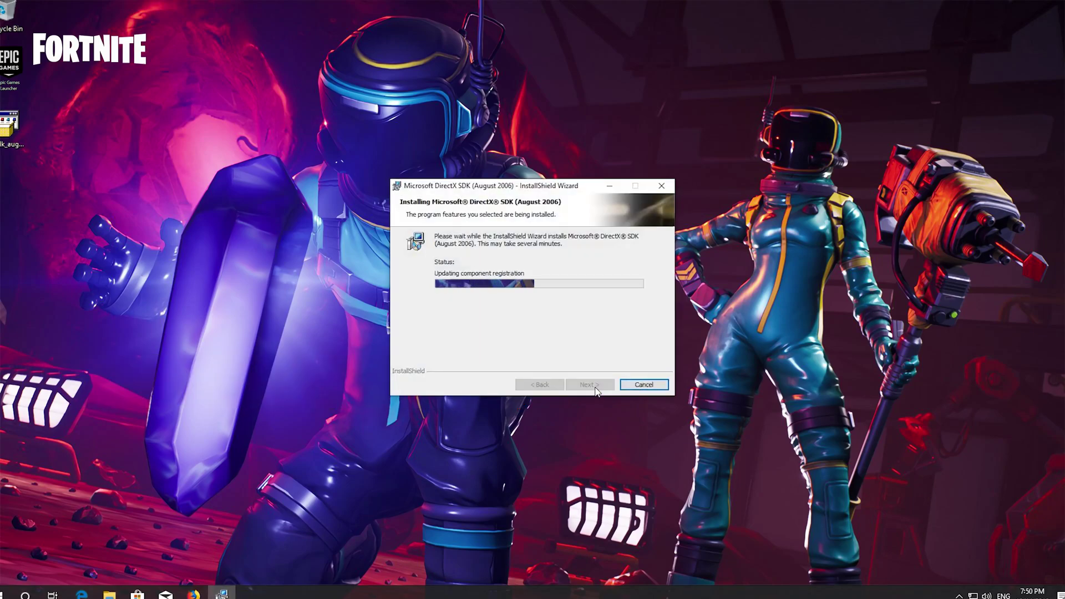